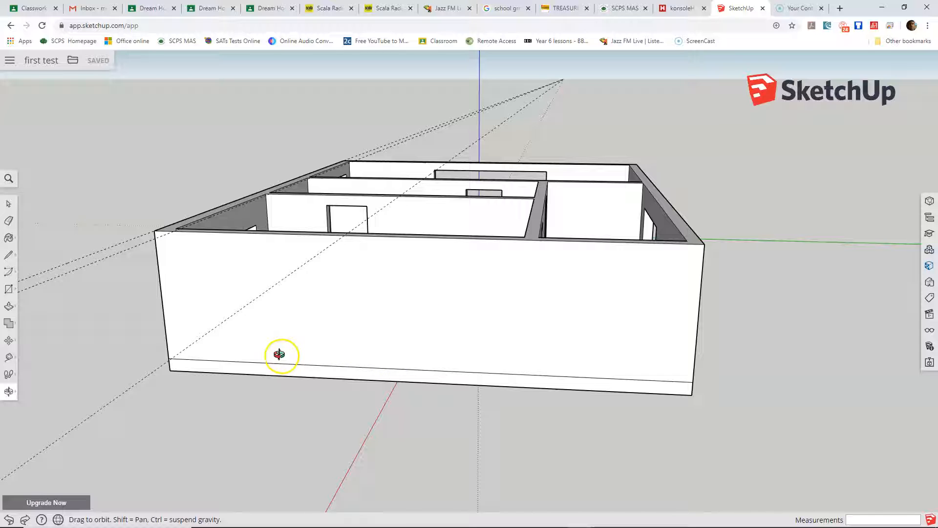
Draw a vertical line about 0.20 m long across the base strip of the front wall, near its middle.
left_click(9, 256)
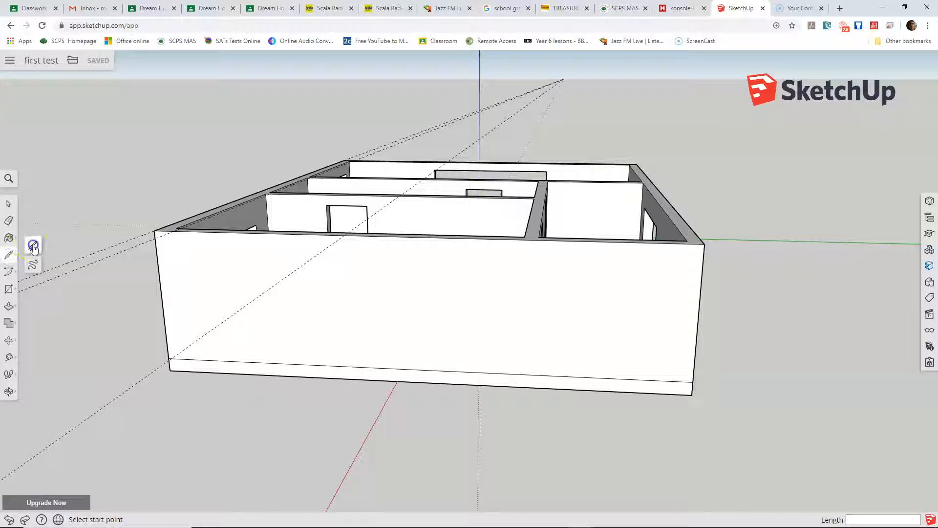
left_click(366, 369)
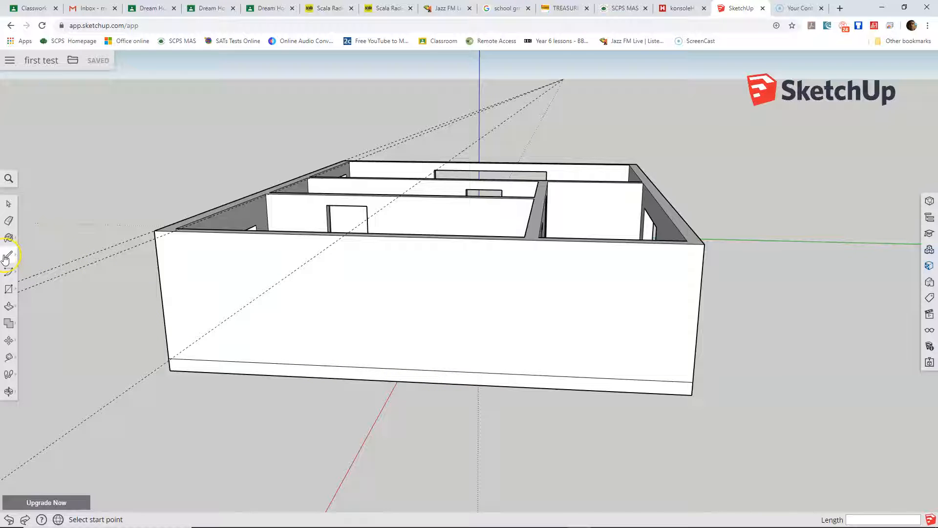
left_click(440, 371)
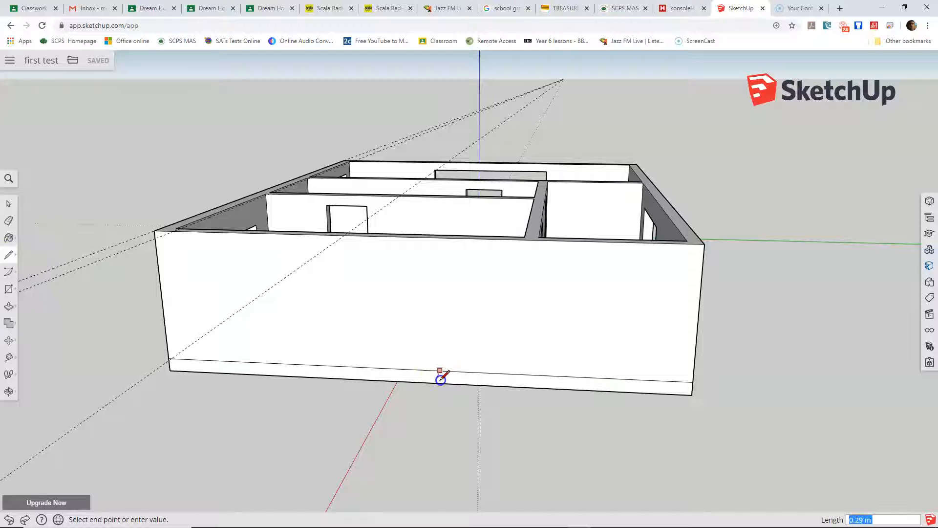
left_click(439, 382)
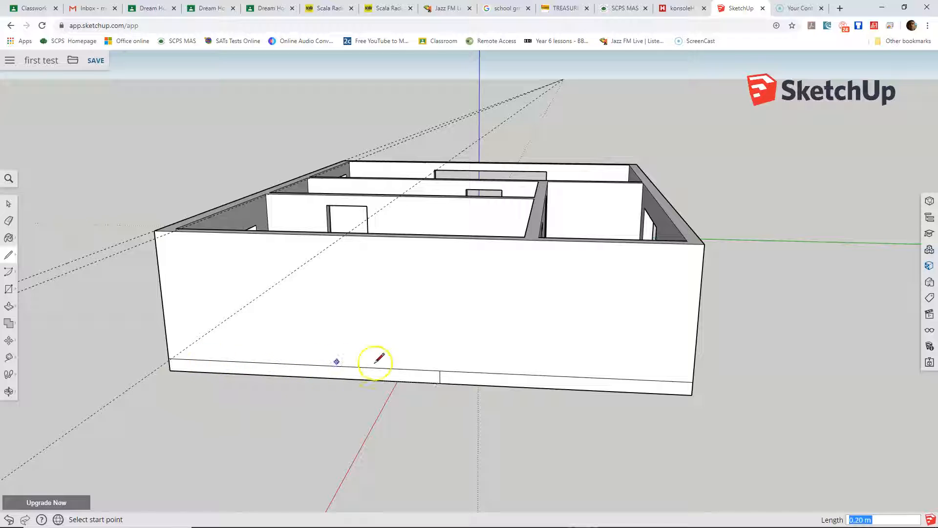
Pull the section of the base strip on the guide-line side of the dividing line outward about 3.26 m to form a floor slab.
left_click(9, 306)
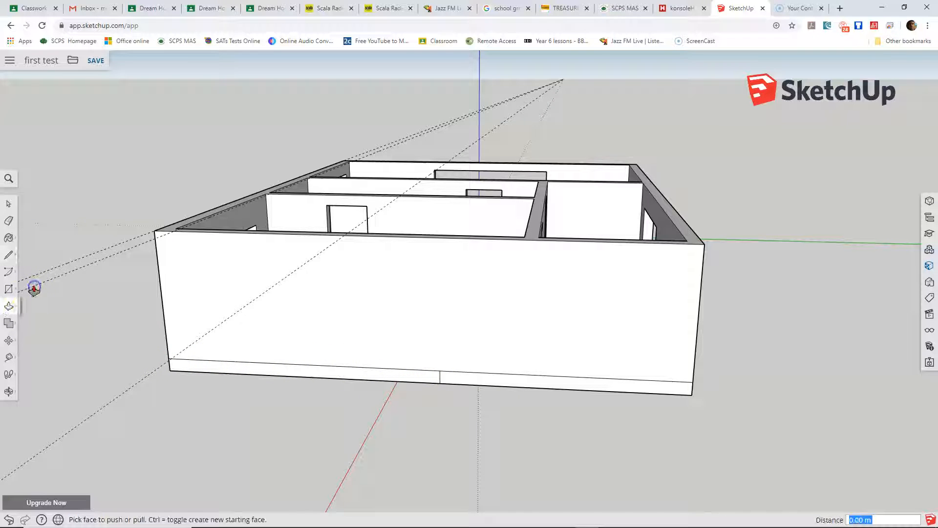
left_click(253, 370)
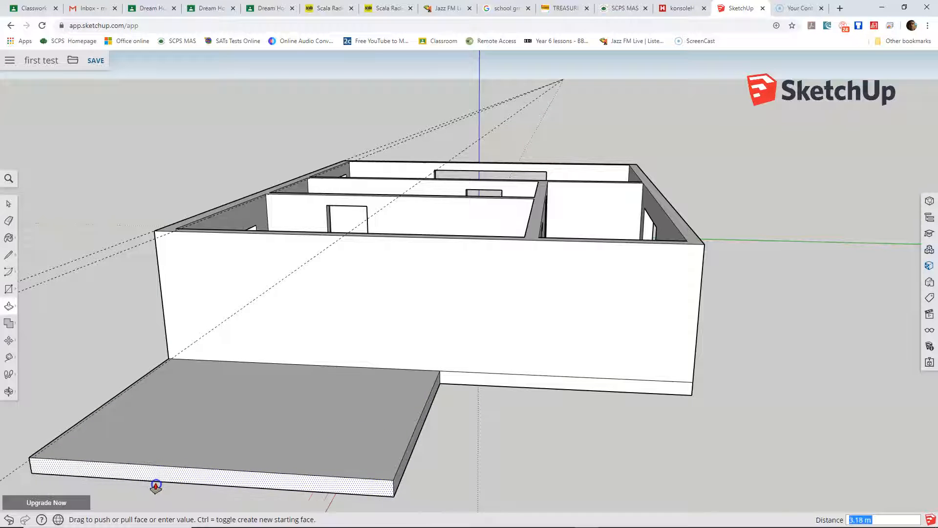
left_click(154, 489)
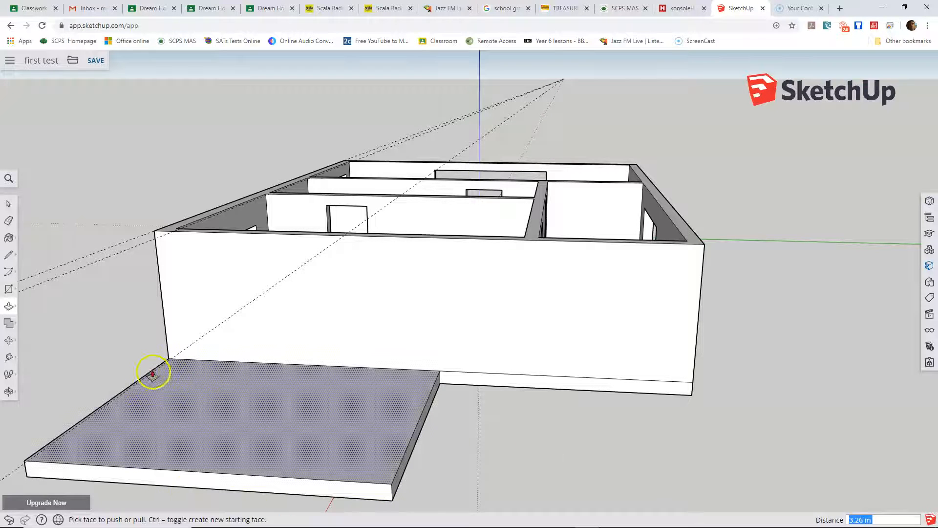
Offset the whole outline of the new slab's top face inward by about 0.29 m.
scroll(455, 274, "down", 2)
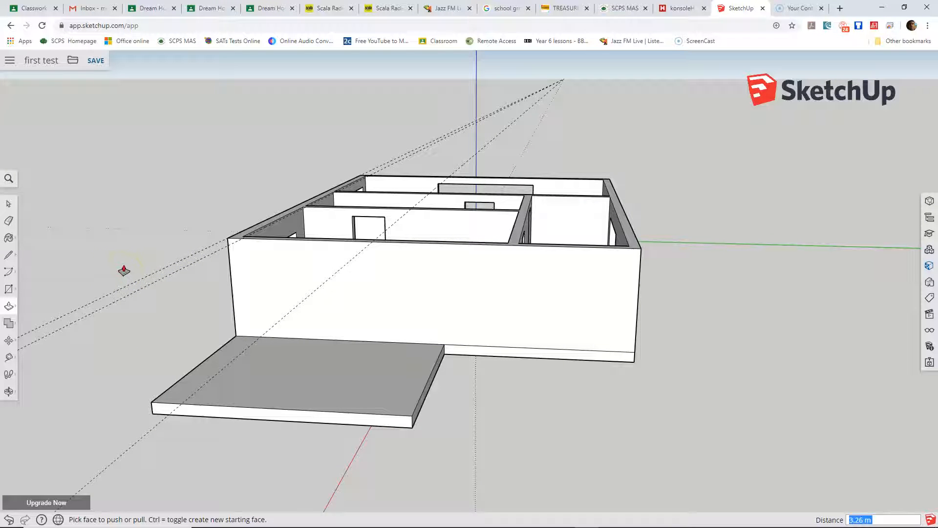
left_click(10, 391)
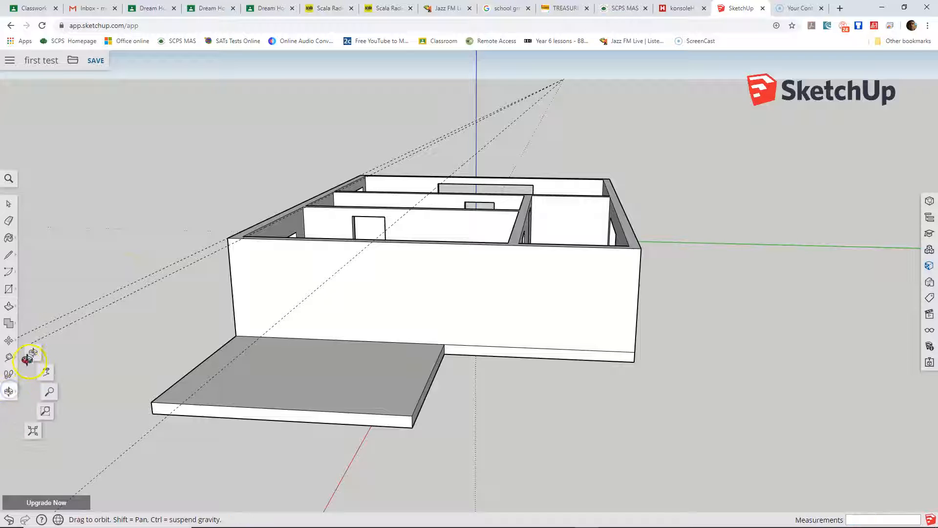
left_click(34, 356)
left_click_drag(165, 290, 166, 337)
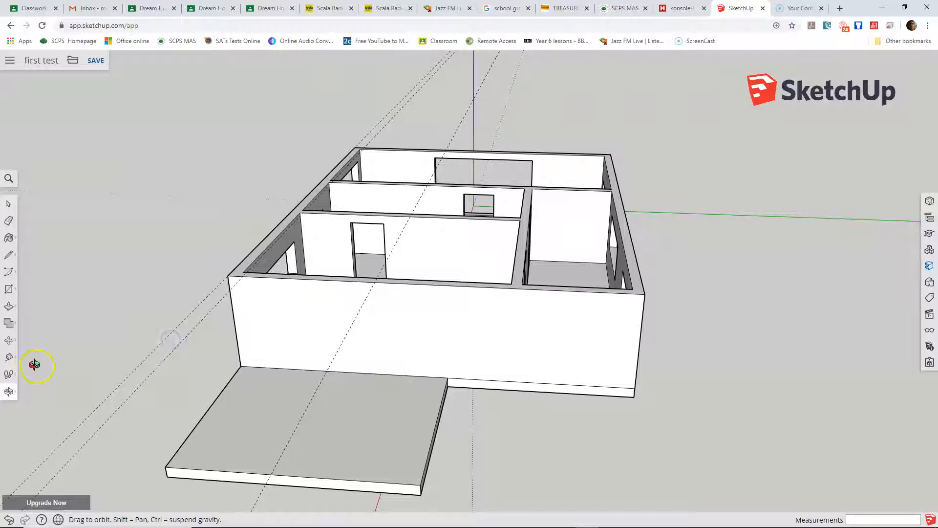
left_click(11, 312)
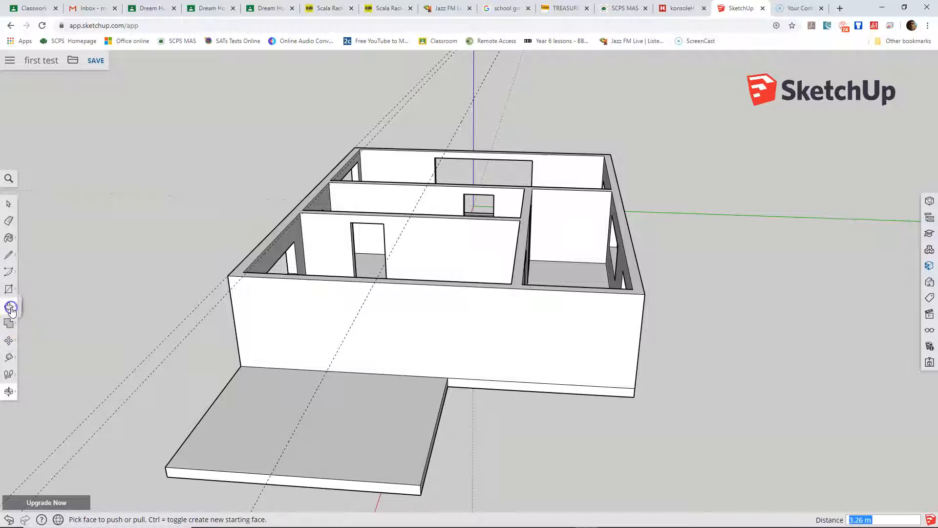
left_click(31, 326)
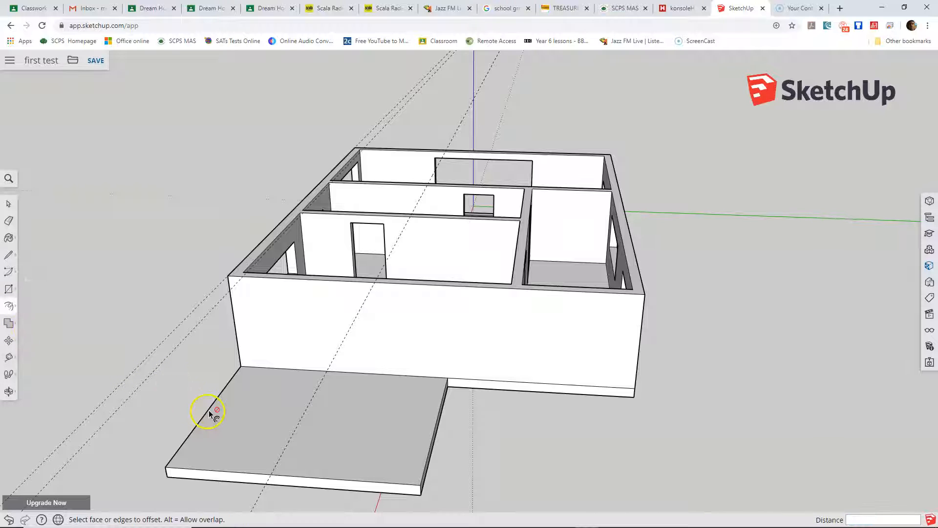
left_click(242, 435)
left_click(297, 473)
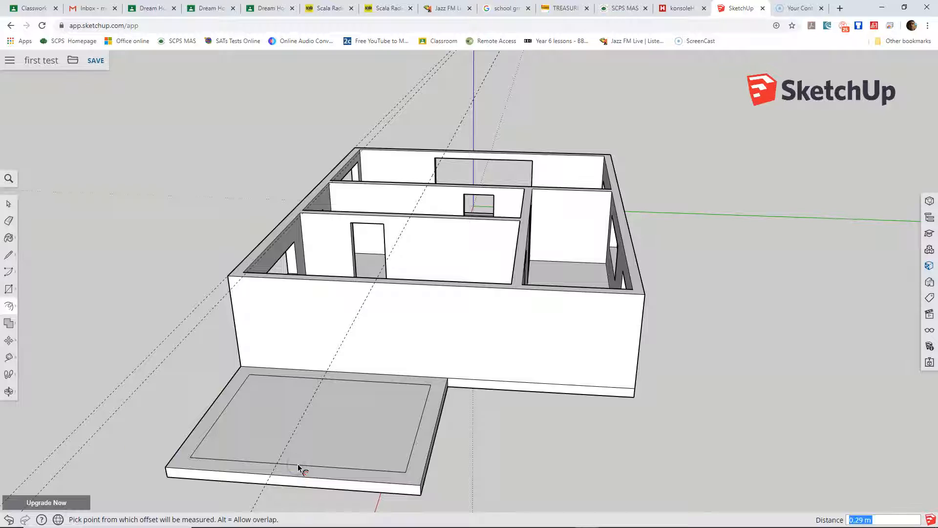
left_click(298, 468)
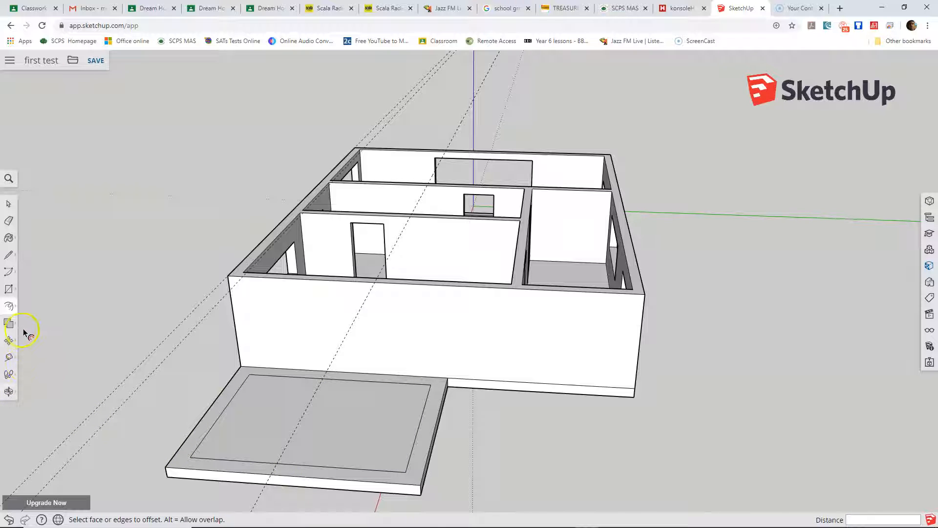
Try raising the slab's offset border about 1.92 m into four walls, and undo both the extrusion and the offset.
left_click(9, 308)
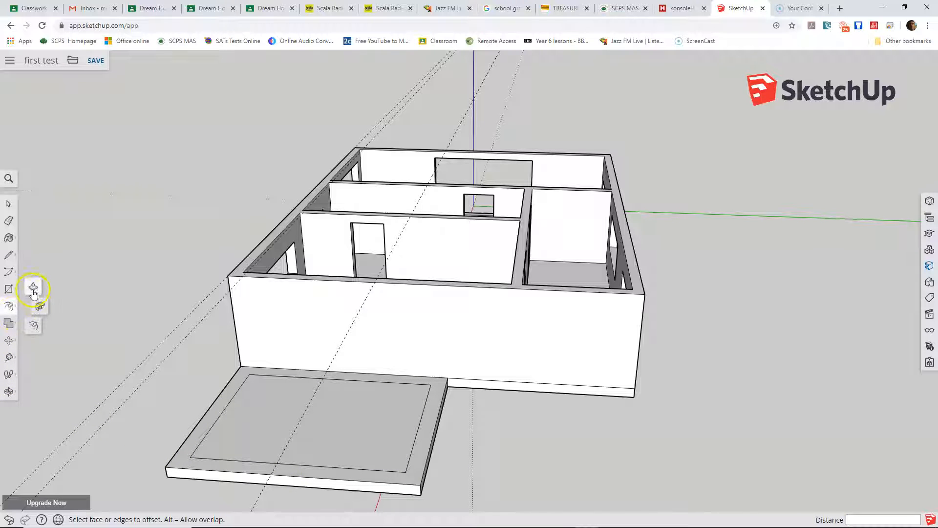
left_click(32, 287)
left_click(415, 452)
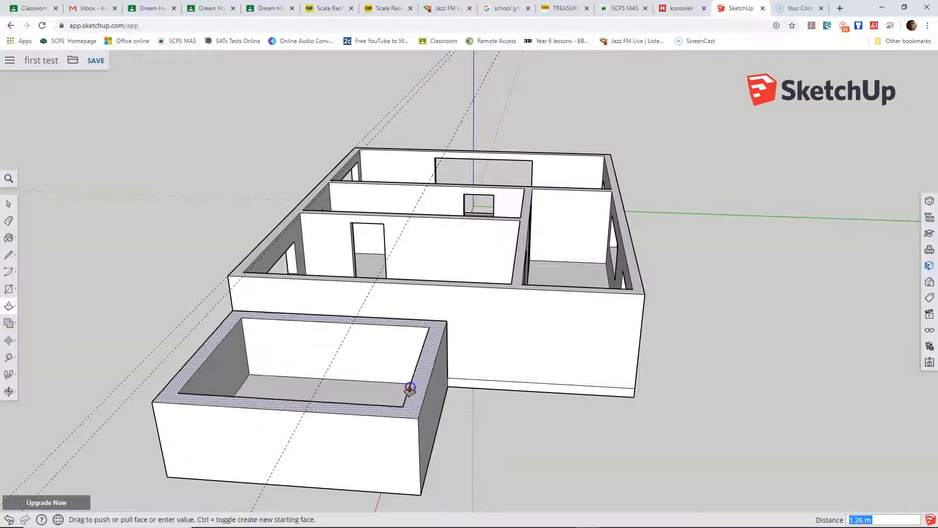
left_click(420, 308)
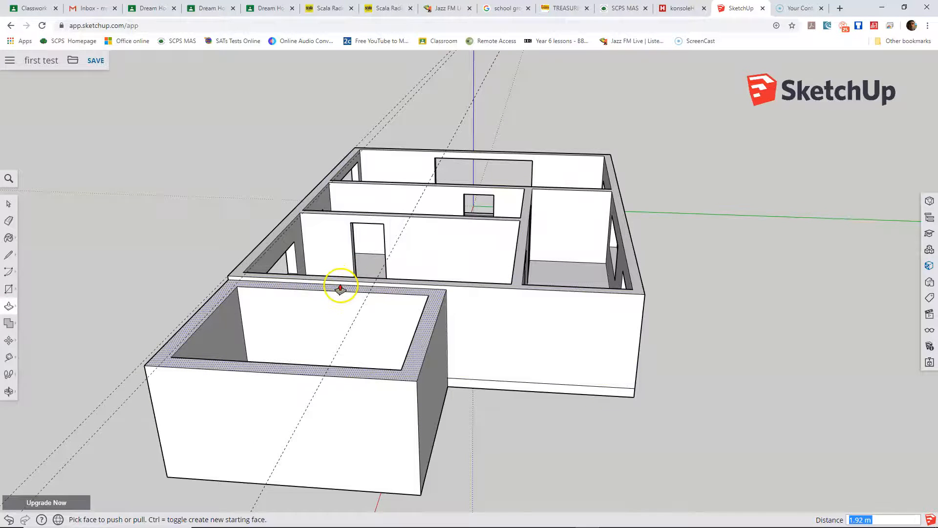
left_click(9, 519)
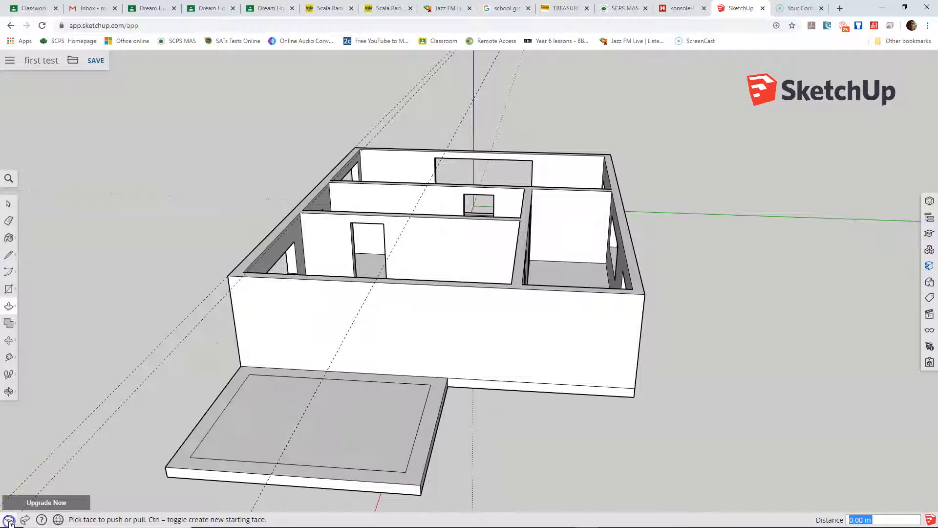
left_click(9, 520)
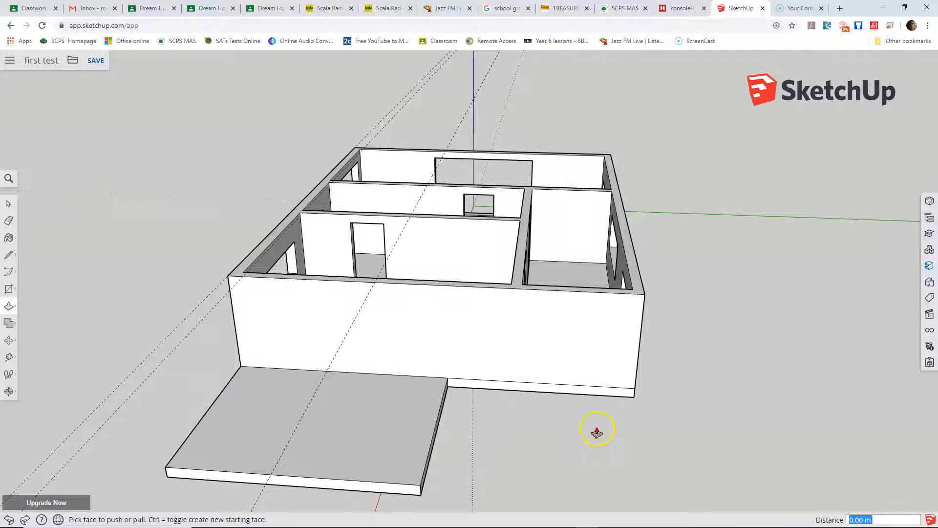
Offset only the slab's three outer top edges inward by 0.2 m, excluding the edge along the house wall.
left_click(12, 309)
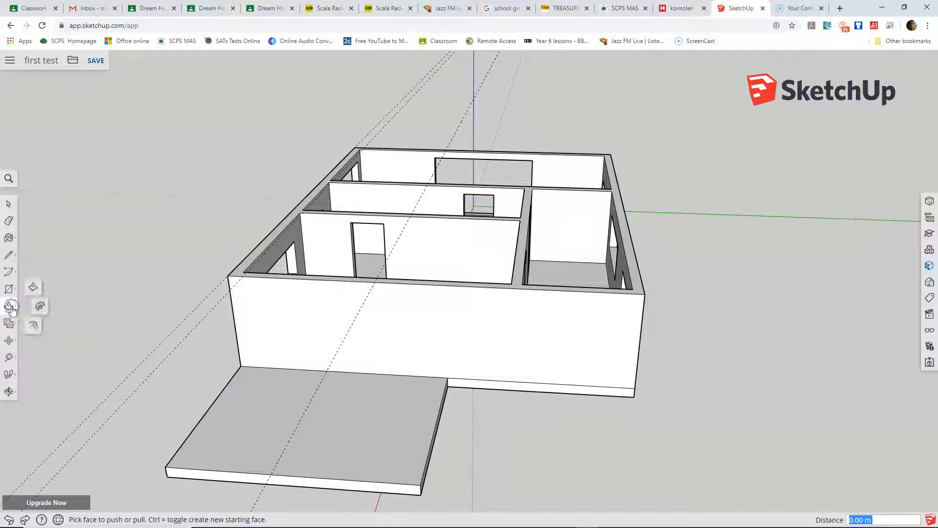
left_click(38, 328)
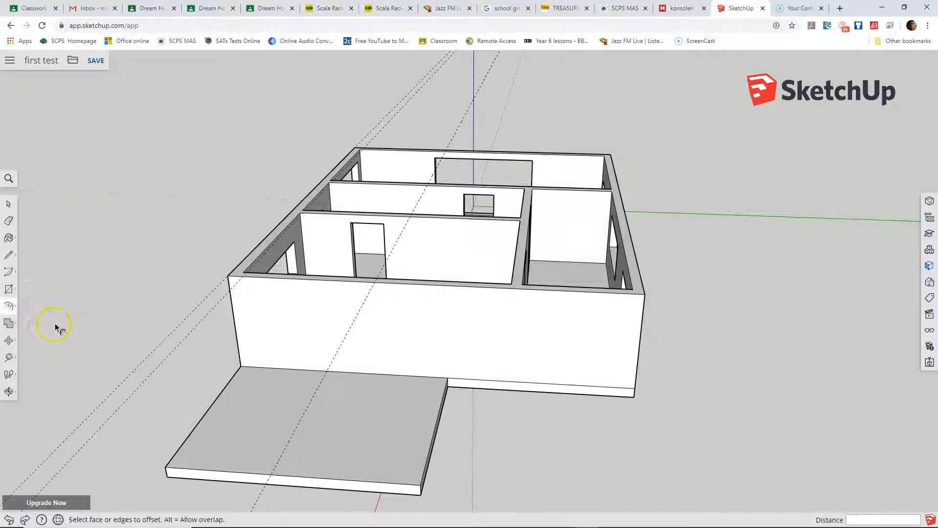
left_click(10, 204)
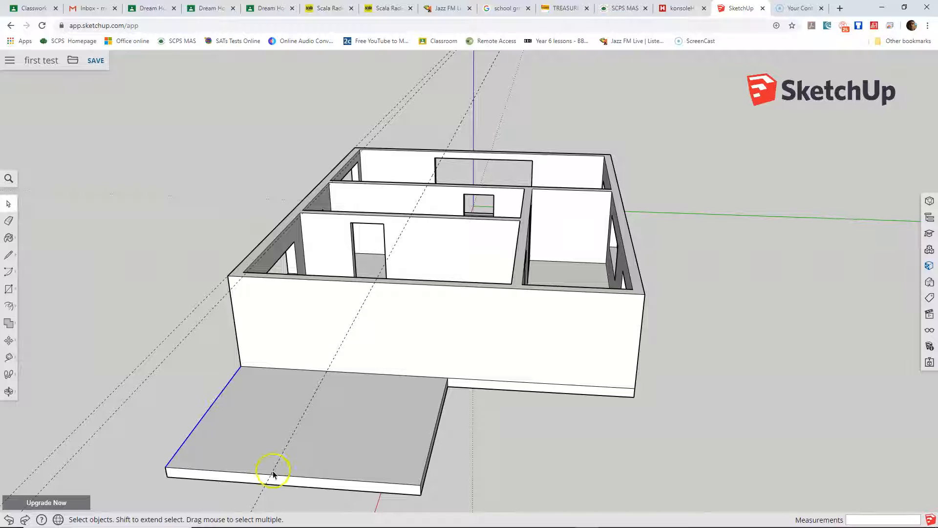
left_click(302, 478, "shift")
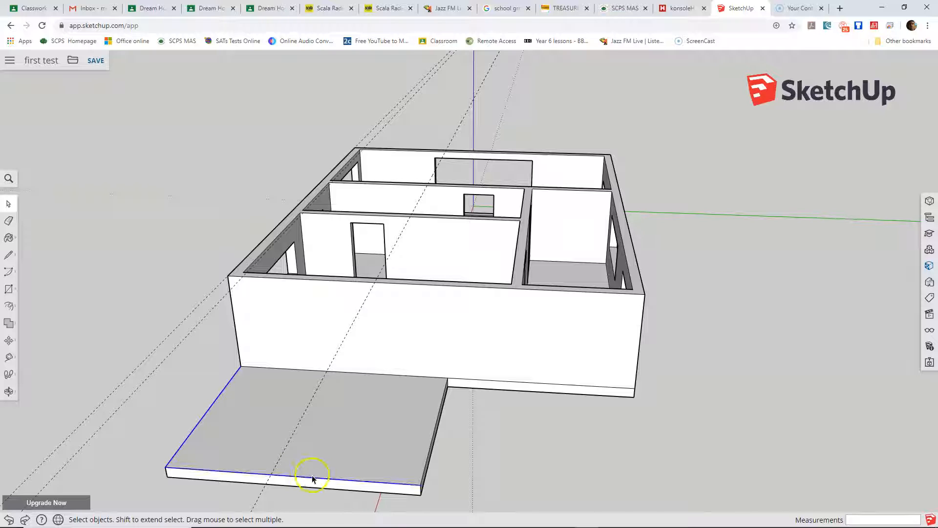
left_click(430, 448, "shift")
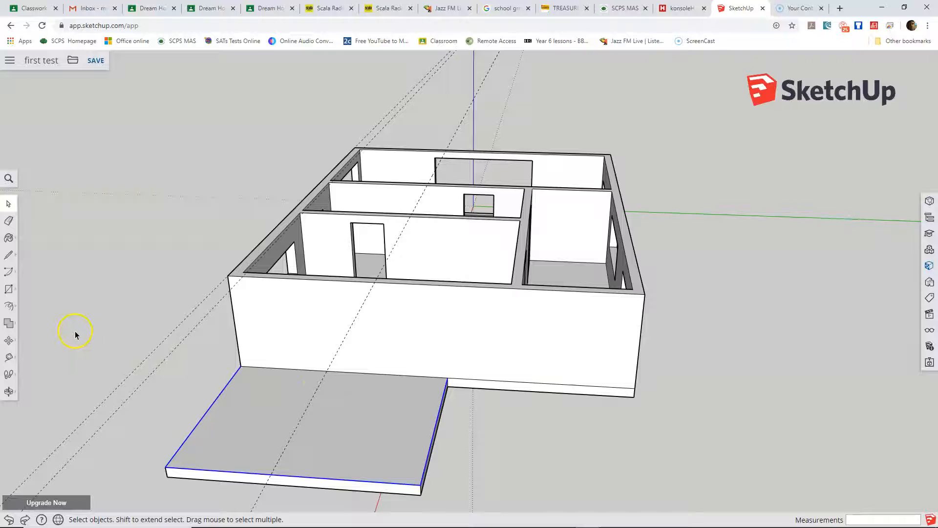
left_click(8, 306)
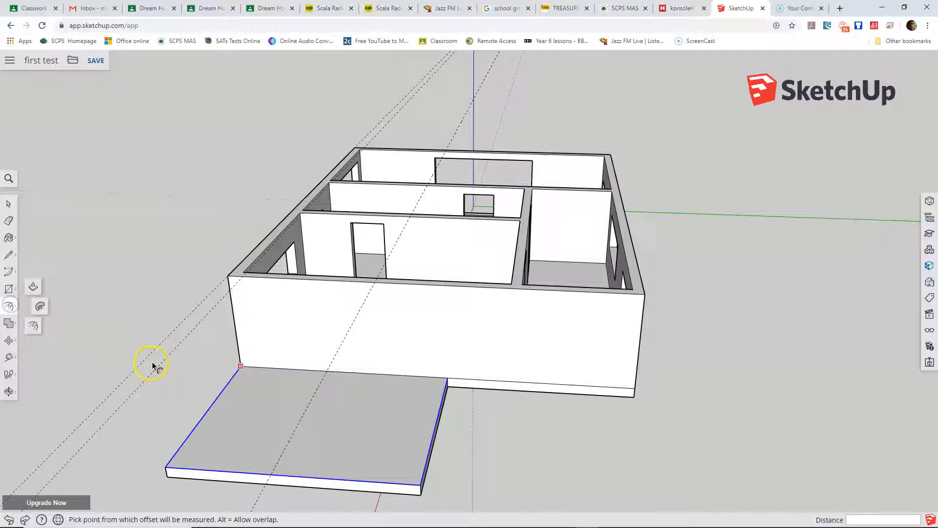
left_click(211, 405)
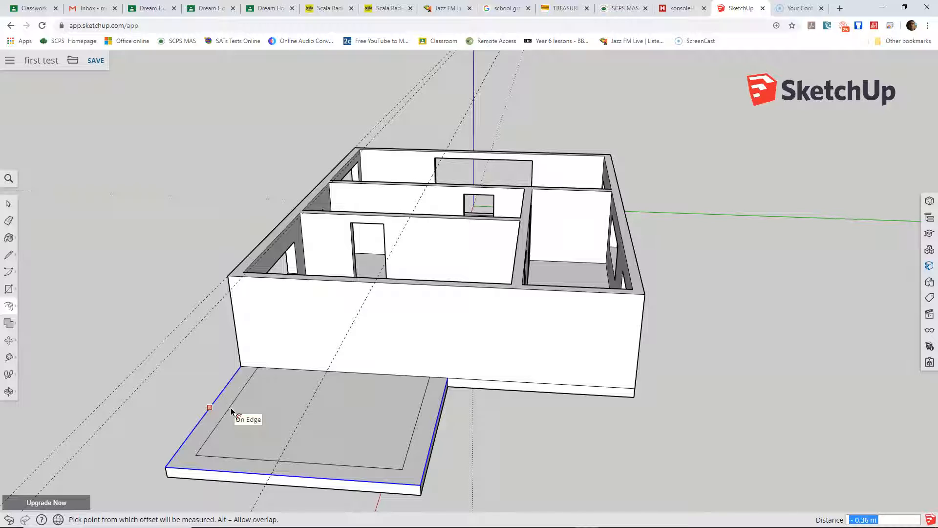
type("0.2")
key("Return")
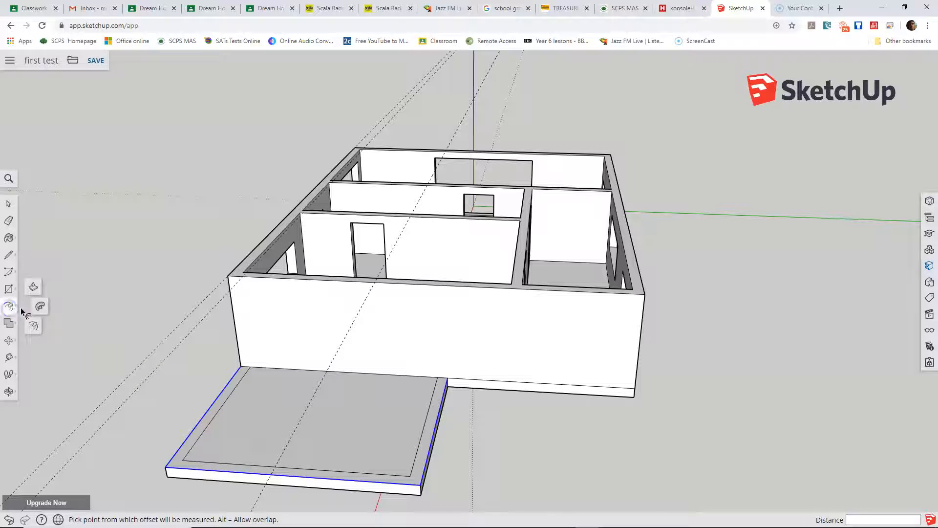
Pull the three-sided border of the slab up 2 m to form the extension's walls.
left_click(37, 292)
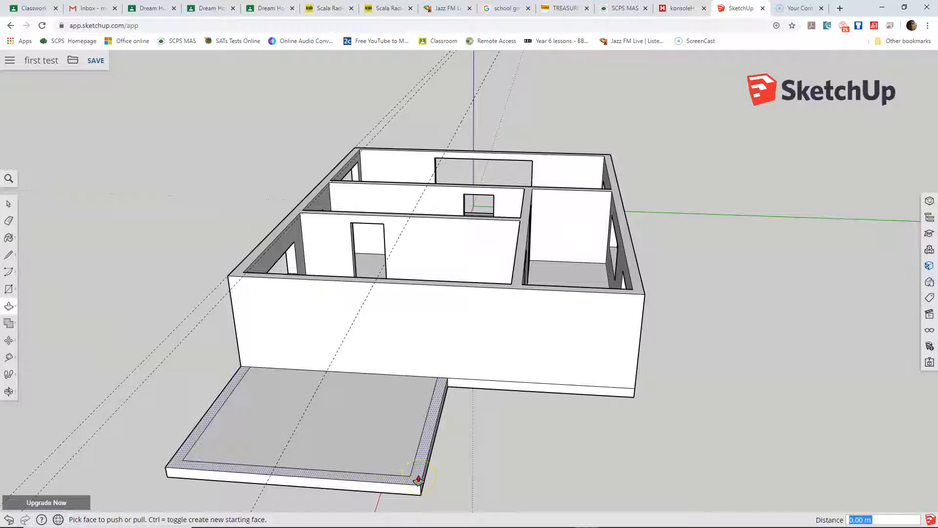
left_click_drag(419, 479, 413, 445)
type("2")
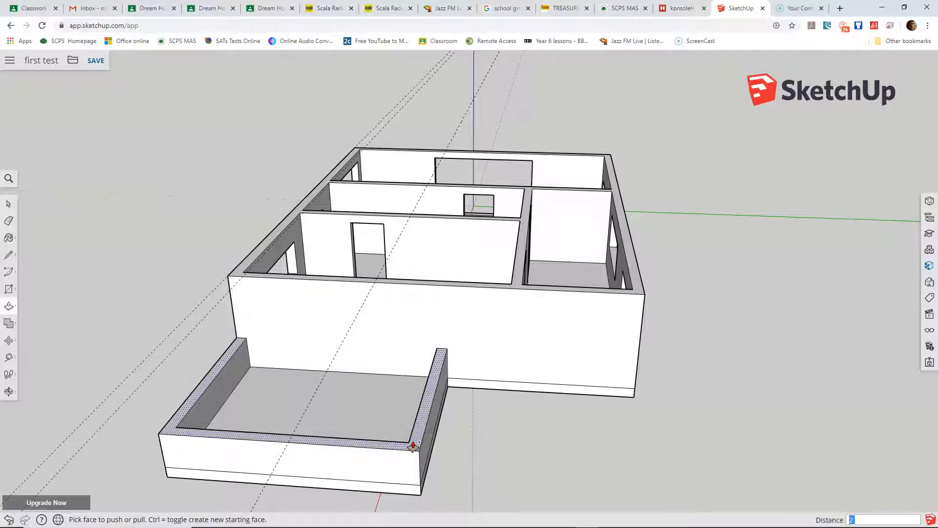
key("Return")
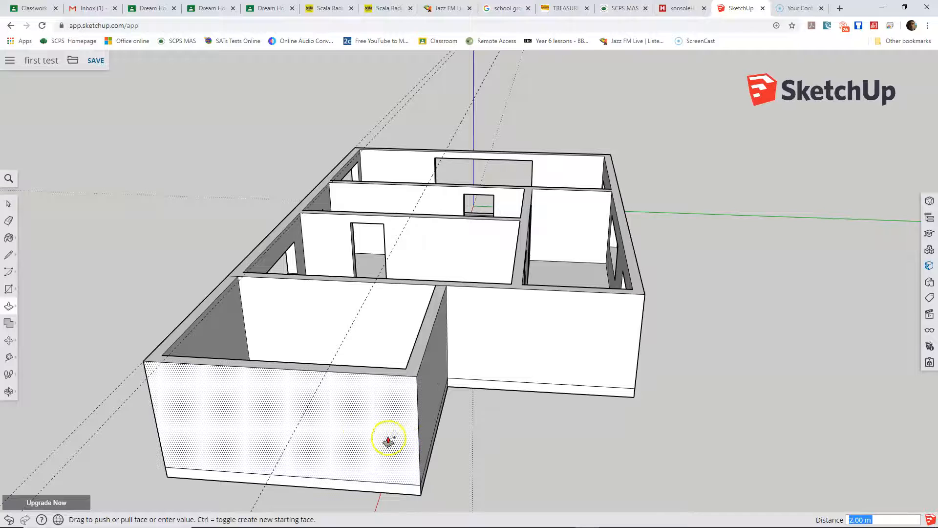
Examine the added room and the interior layout of the house from above and from the side with the windows.
left_click(7, 394)
left_click_drag(157, 297, 266, 451)
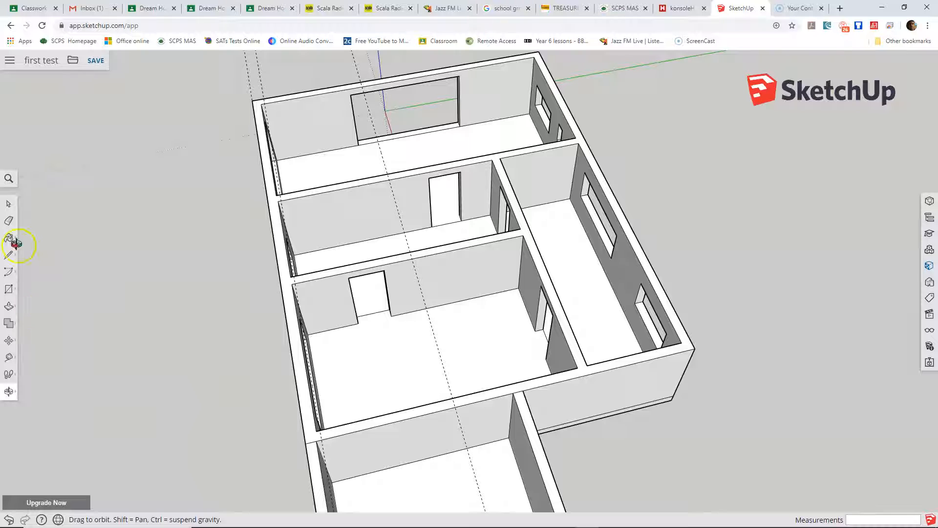
left_click(8, 204)
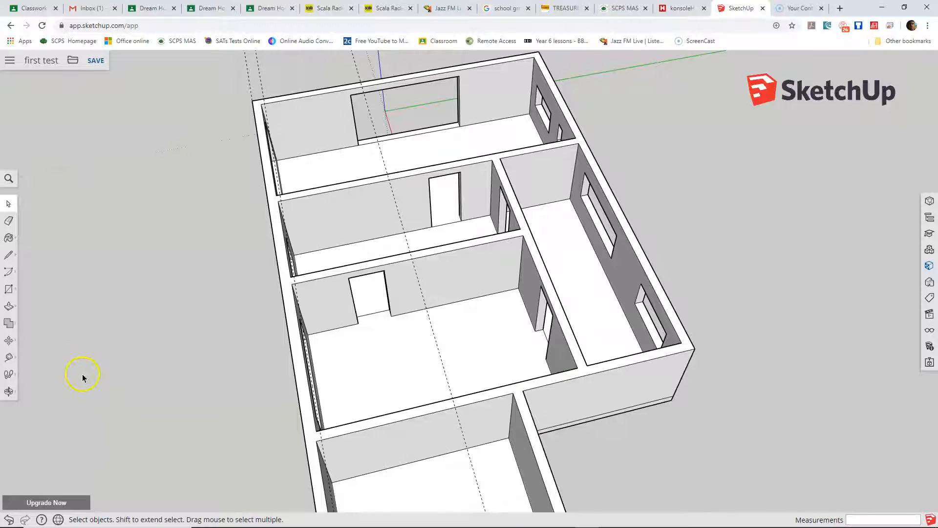
scroll(165, 365, "down", 2)
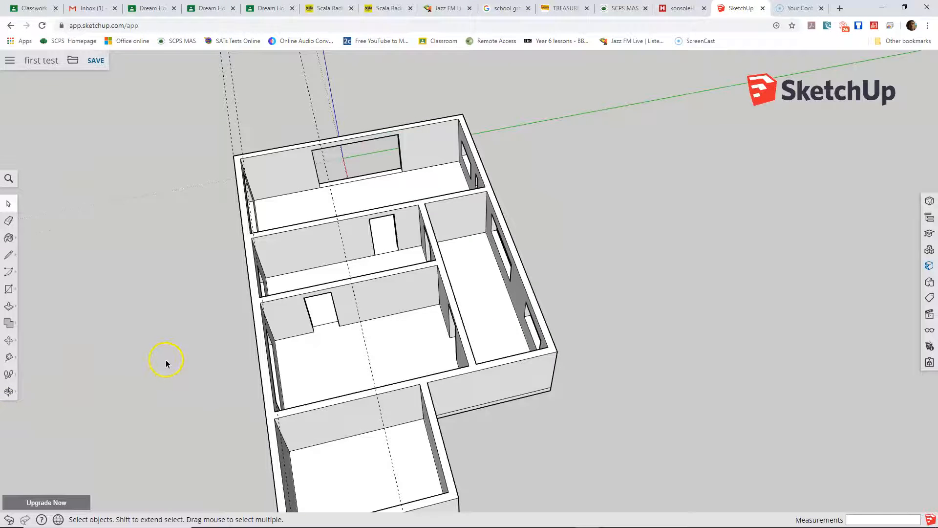
scroll(165, 360, "down", 1)
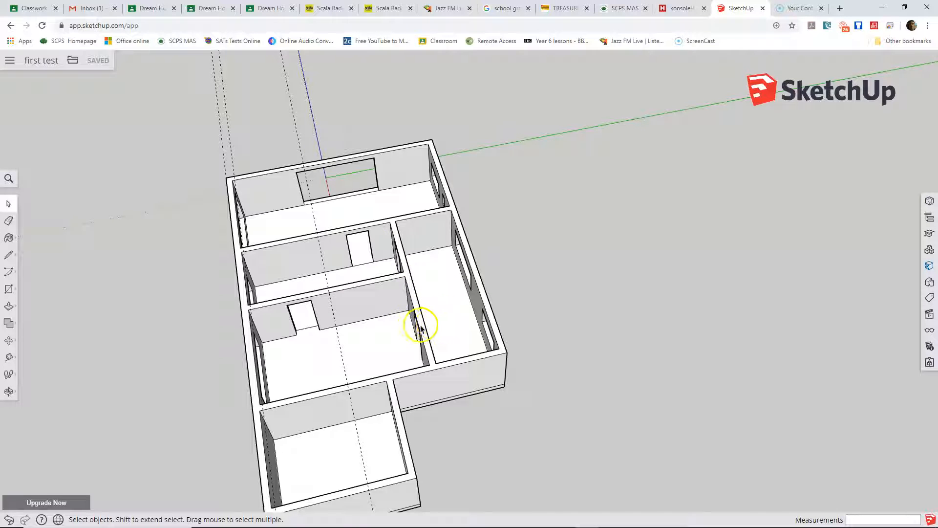
left_click(9, 392)
left_click(34, 353)
left_click_drag(162, 330, 445, 302)
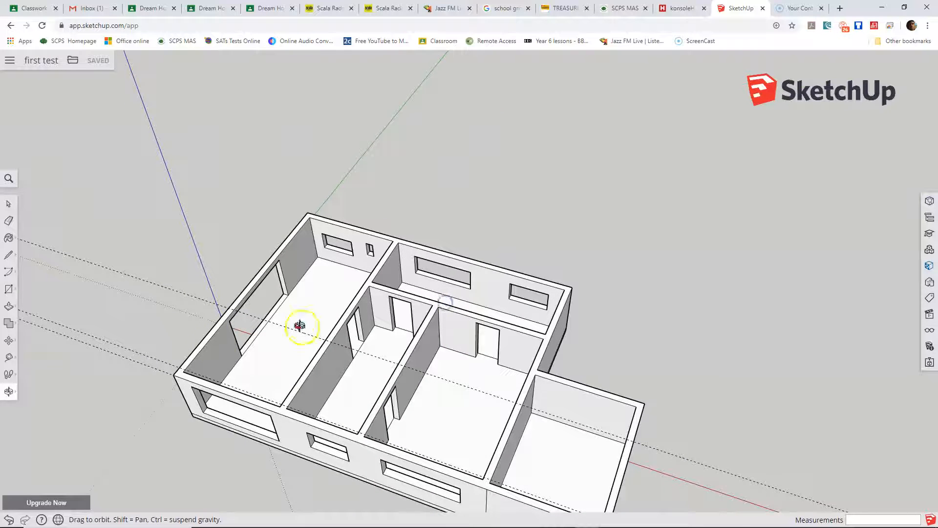
Pull the wall shared with the long room outward about 0.61 m into the narrow room and 0.63 m into the adjacent larger room.
left_click(9, 307)
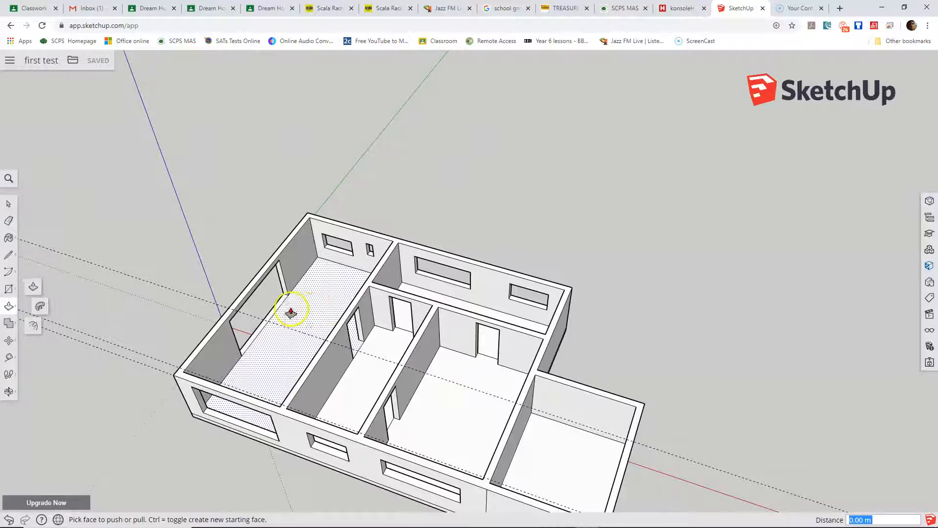
left_click(31, 286)
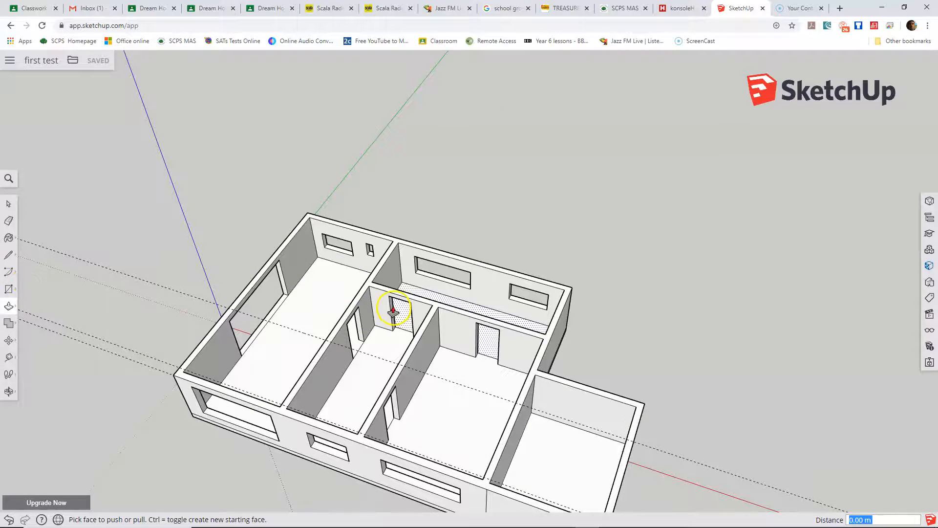
left_click_drag(384, 315, 374, 323)
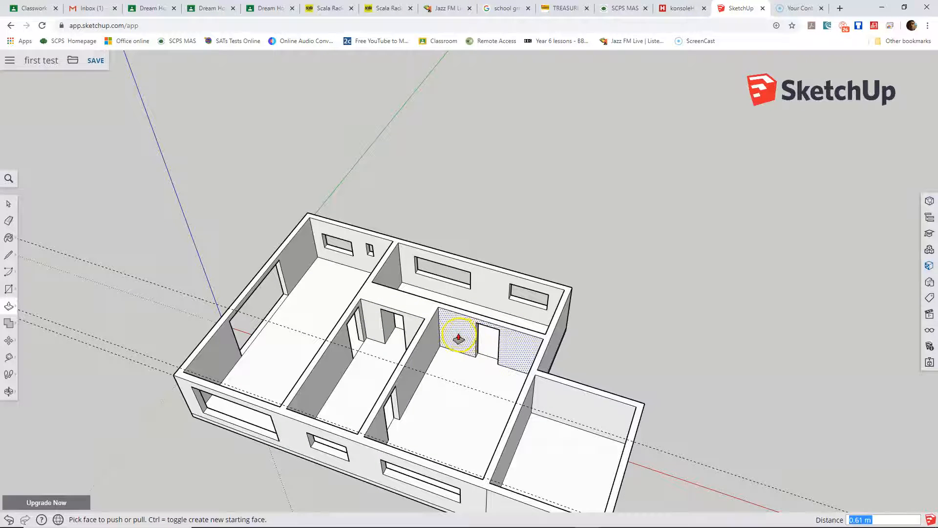
left_click_drag(459, 336, 449, 347)
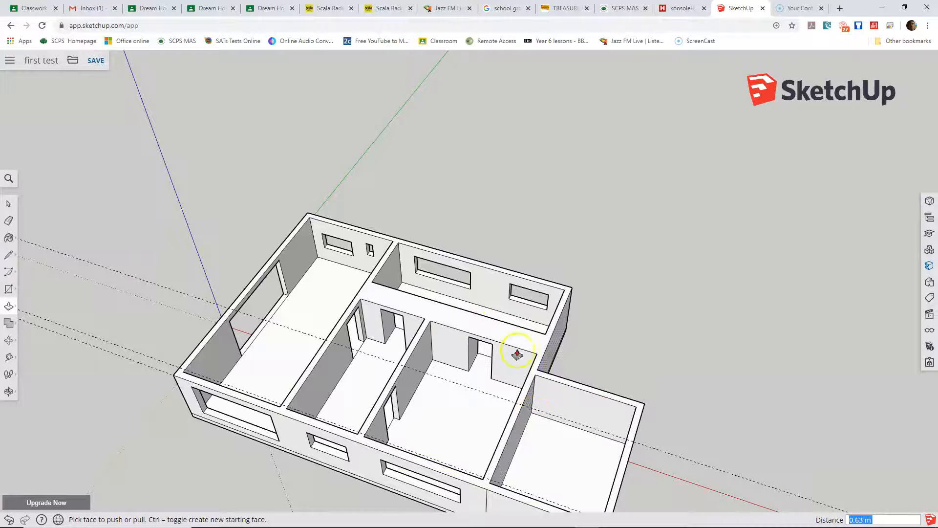
Push the long room's side of the thickened dividing wall back about 0.38 m to widen the room.
left_click(9, 391)
left_click_drag(422, 342, 479, 377)
left_click_drag(476, 345, 351, 376)
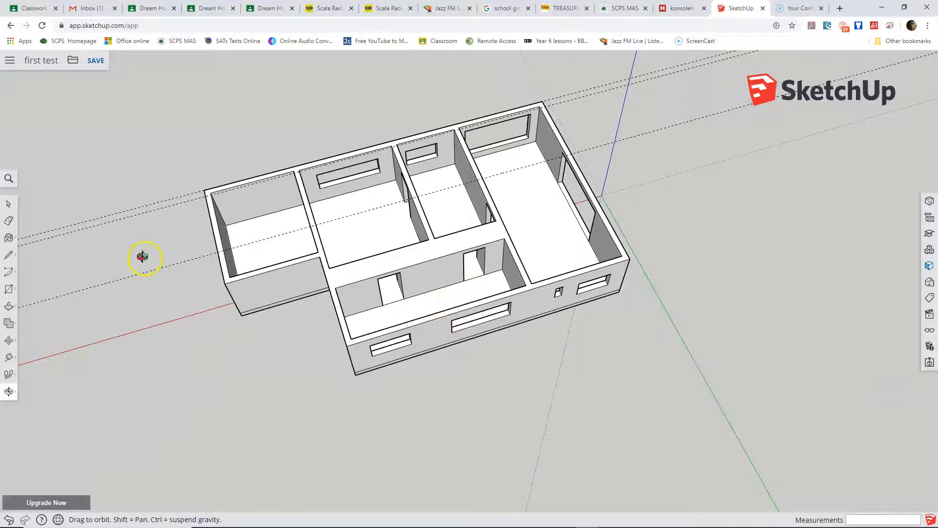
left_click(10, 306)
left_click(372, 302)
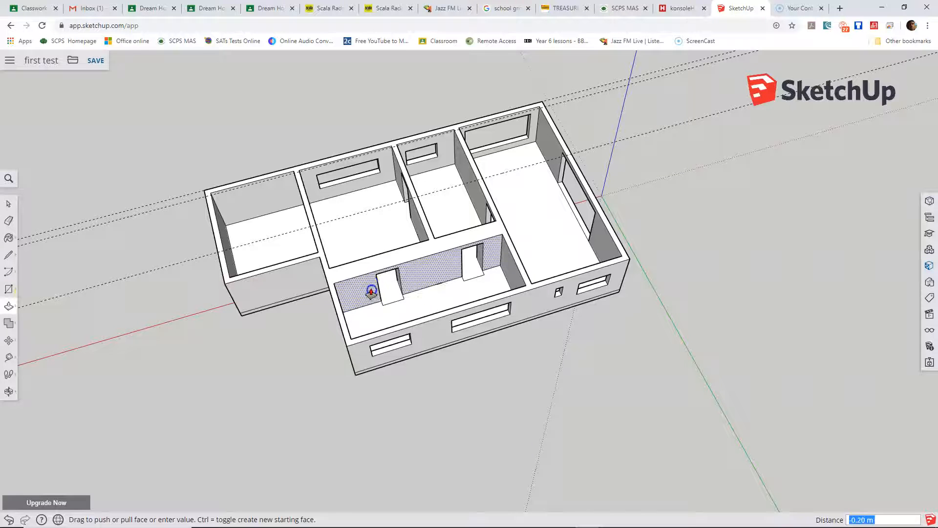
left_click(375, 282)
left_click(425, 271)
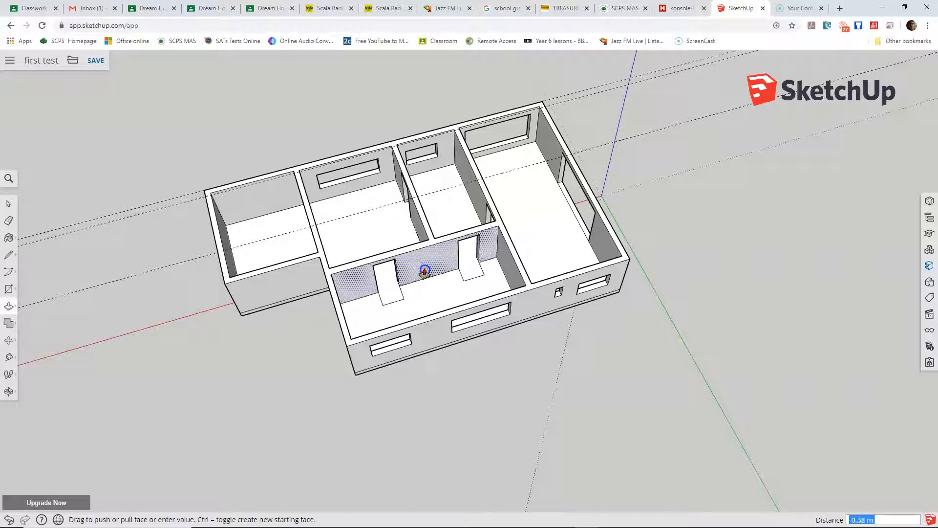
left_click(425, 271)
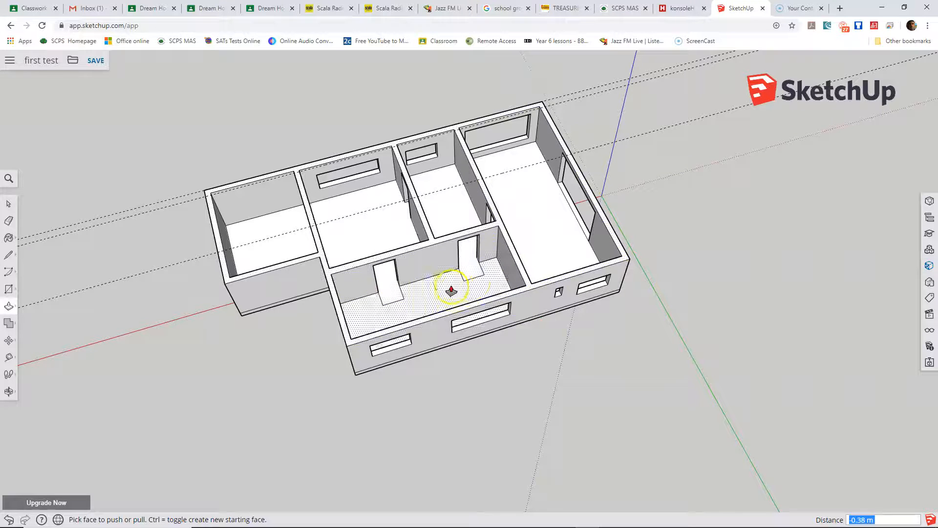
Delete the leftover threshold edges on the long room's floor in front of both doorways.
scroll(450, 343, "up", 5)
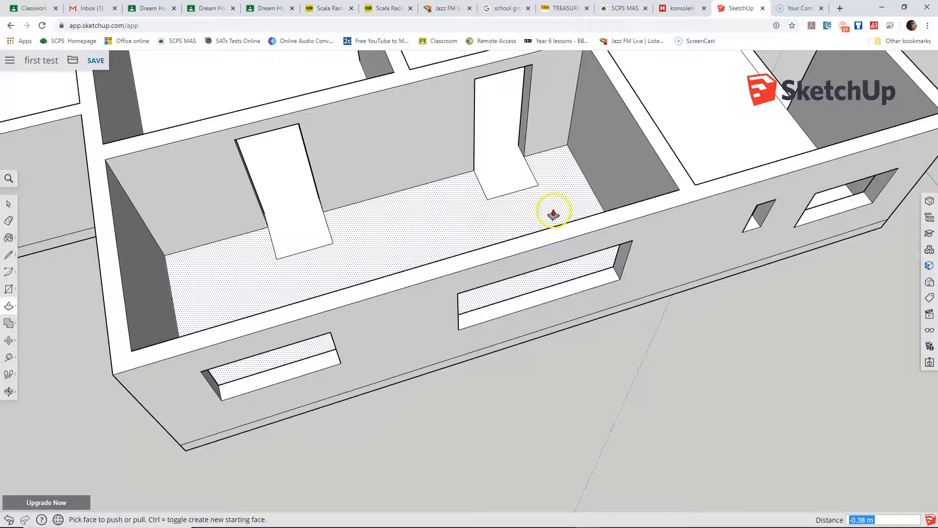
left_click(8, 393)
left_click(32, 353)
left_click_drag(460, 289, 232, 245)
left_click_drag(612, 334, 497, 367)
left_click(8, 205)
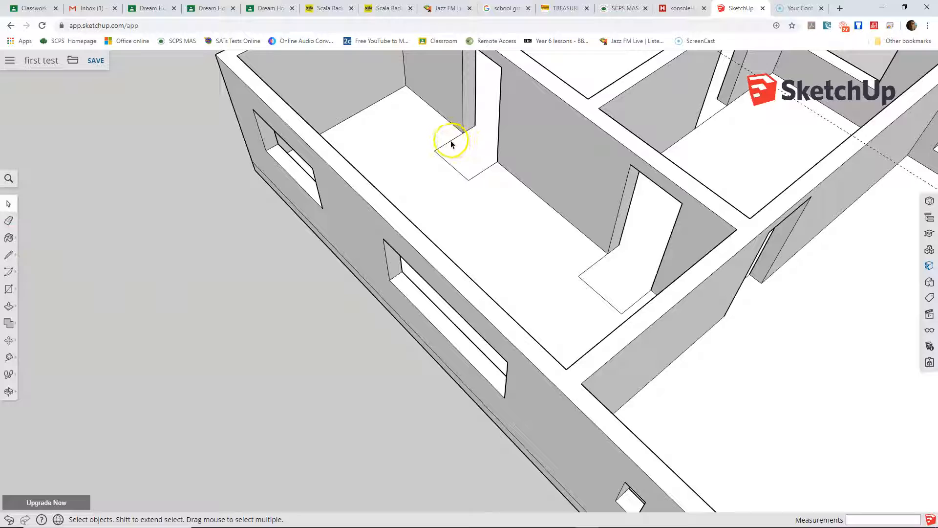
key("Delete")
left_click(459, 172)
key("Delete")
left_click(484, 173)
key("Delete")
left_click(600, 267)
key("Delete")
left_click(599, 294)
key("Delete")
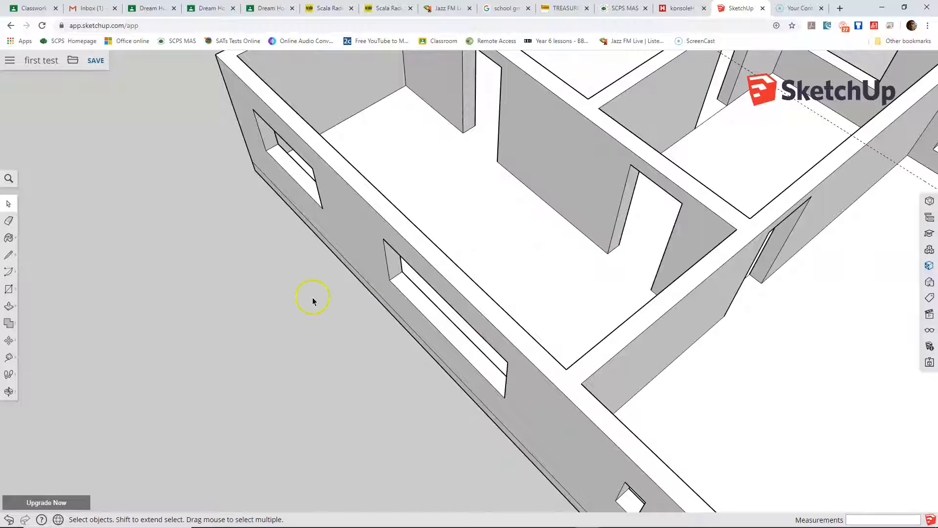
Measure across the long room from its outer wall with Tape Measure, placing a parallel guide at the opposite dividing wall.
left_click(9, 391)
left_click(47, 375)
left_click_drag(580, 246, 268, 314)
left_click_drag(430, 292, 421, 314)
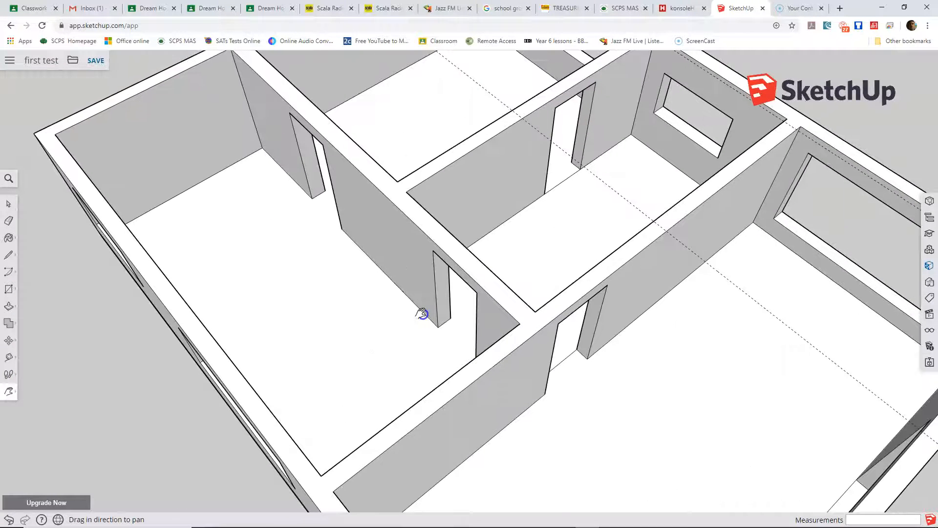
left_click(9, 360)
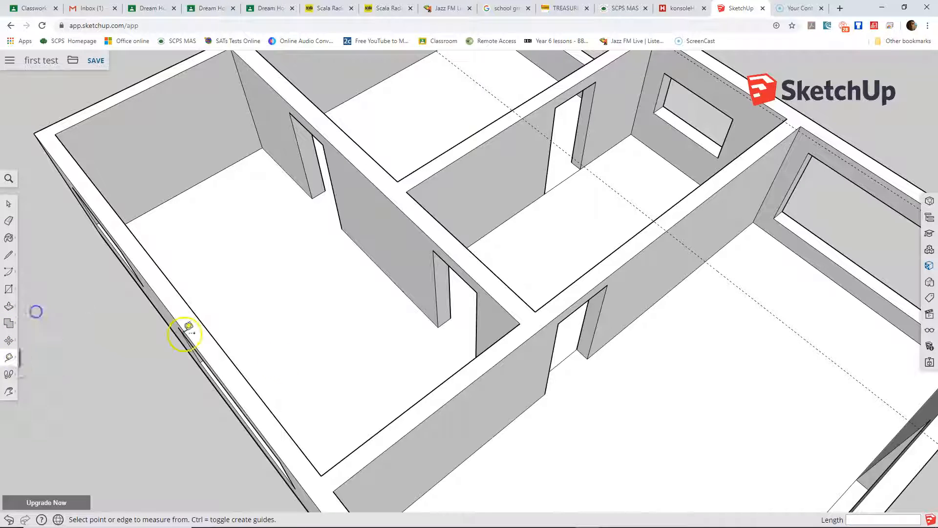
left_click(282, 426)
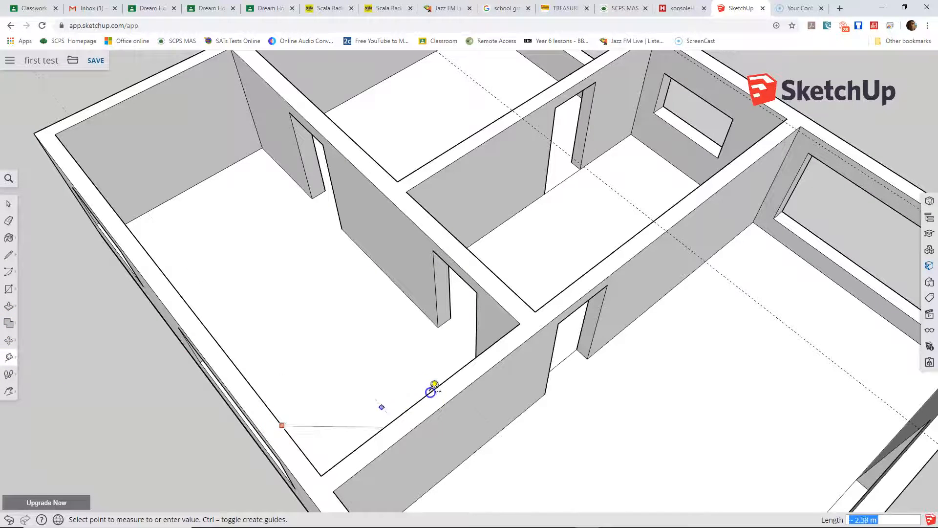
left_click(490, 296)
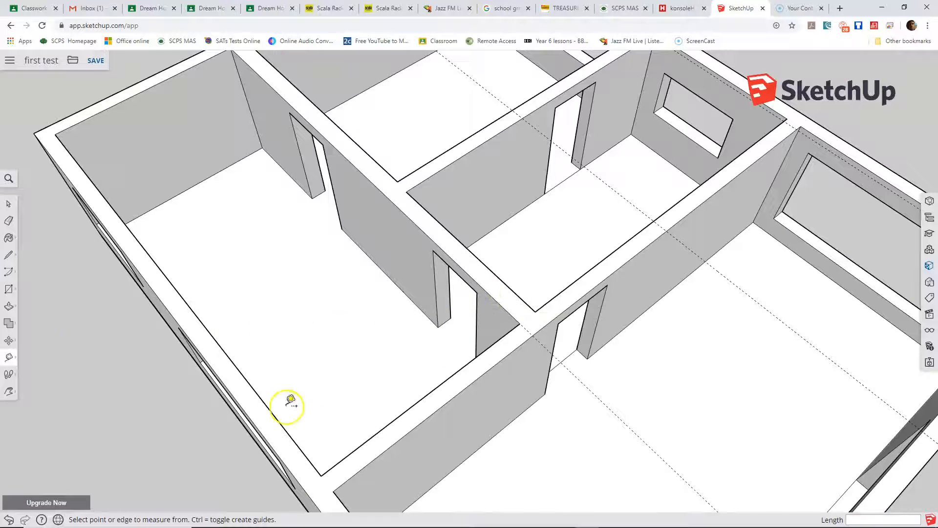
left_click(247, 422)
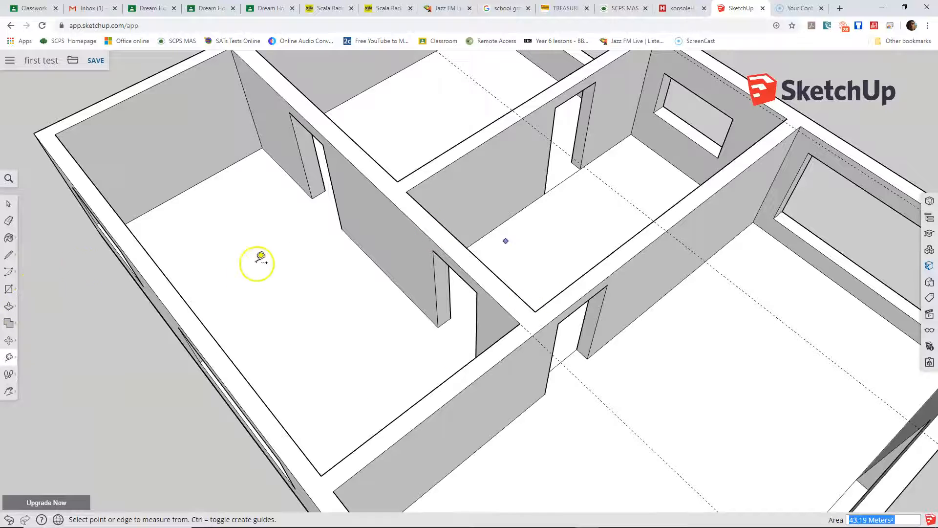
Paint the narrow room's doorway wall and its window wall with the Helen_Blouse material already in the model.
left_click(8, 237)
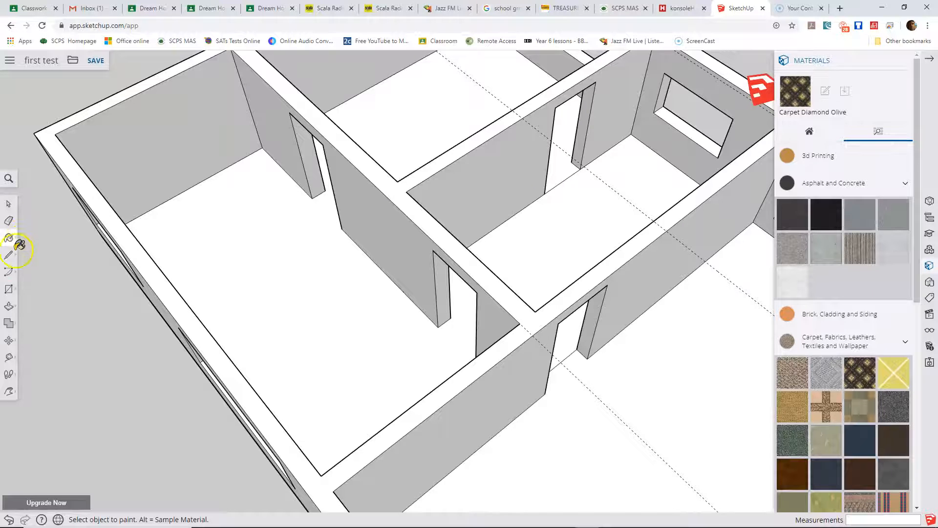
left_click(816, 133)
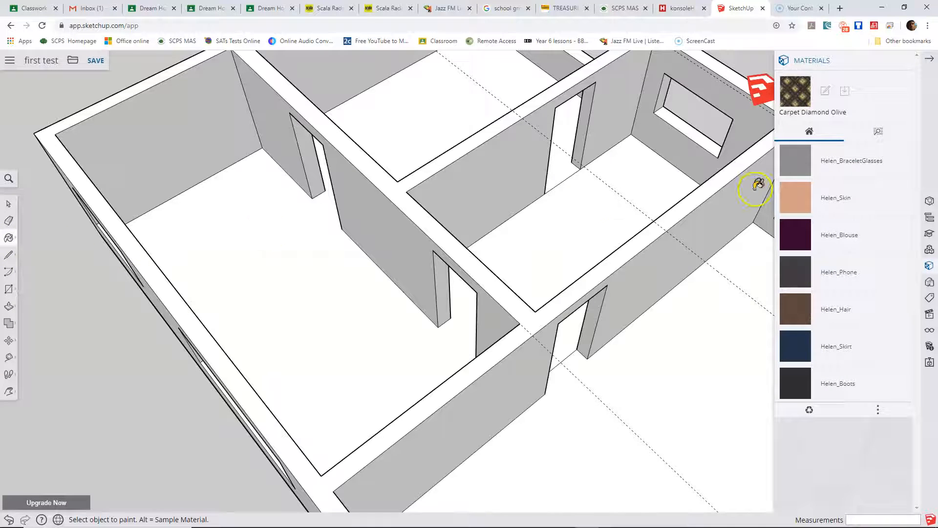
left_click(805, 242)
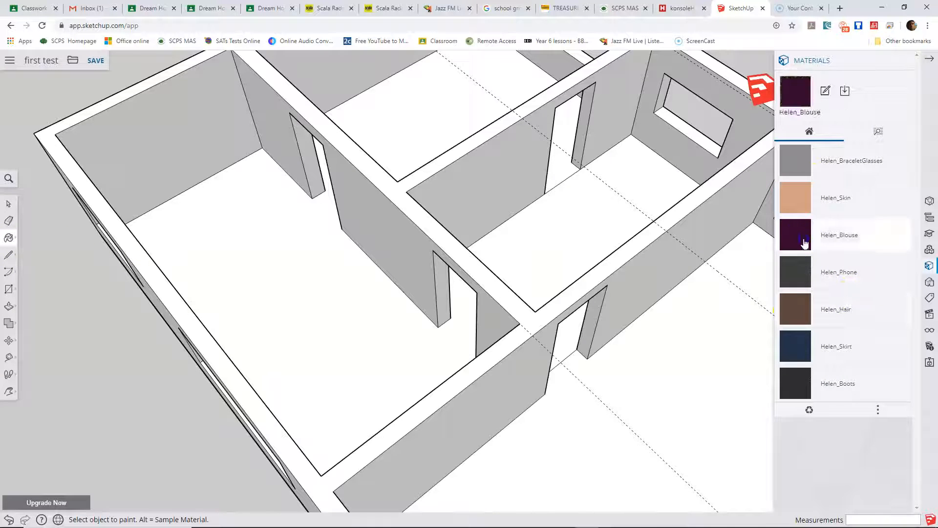
left_click(482, 179)
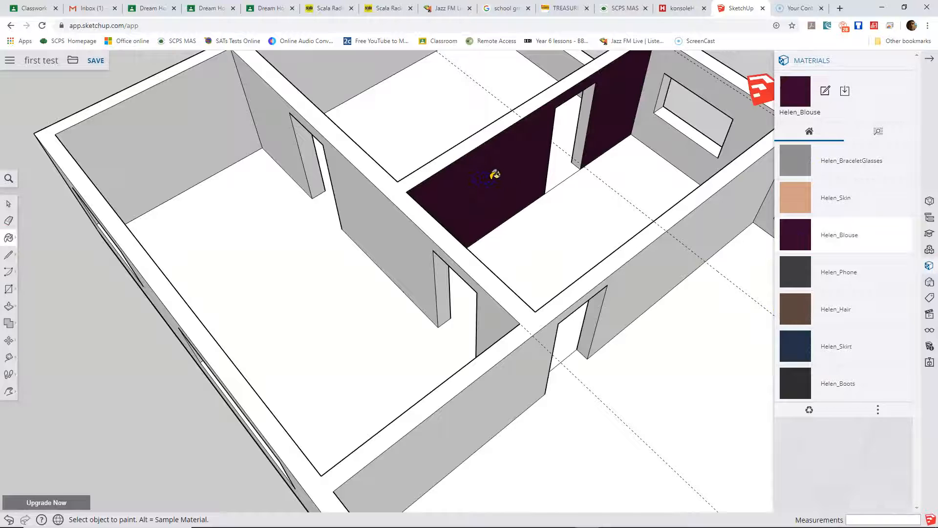
left_click(682, 141)
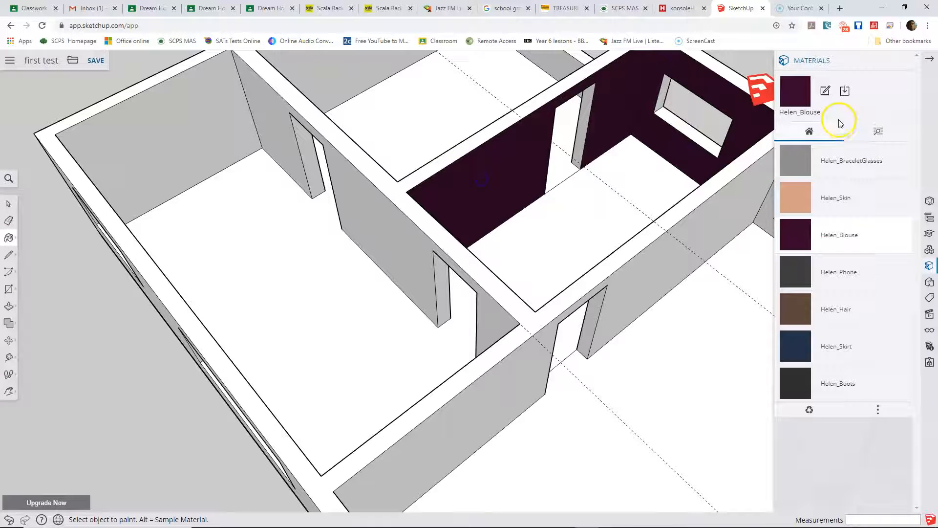
Paint the long room's windowed exterior wall and the extension's facing exterior wall with Brick Antique 01.
left_click(879, 134)
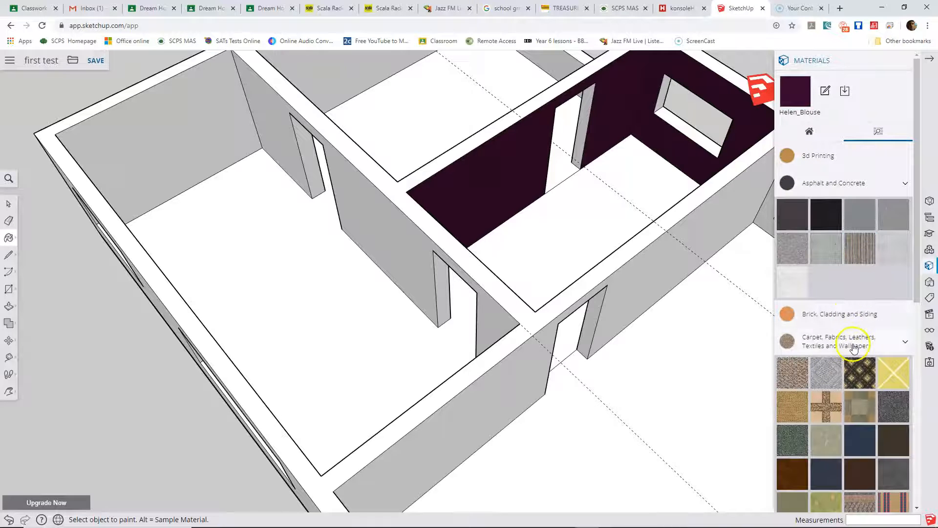
left_click(828, 314)
left_click(837, 333)
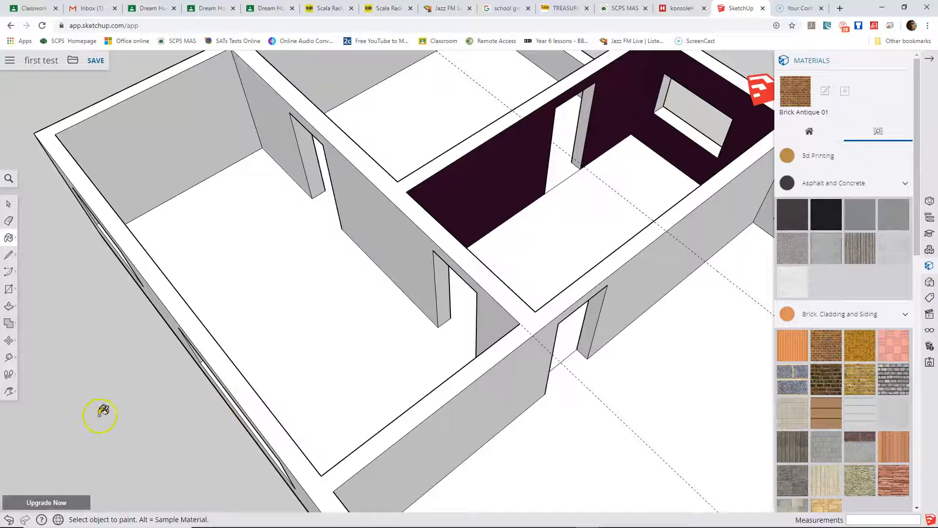
left_click(8, 391)
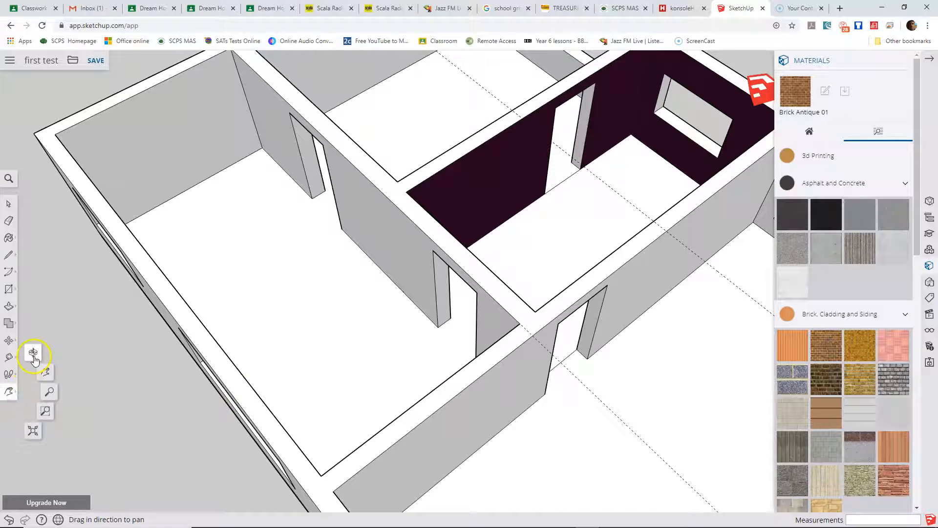
left_click(33, 356)
left_click_drag(33, 355, 211, 303)
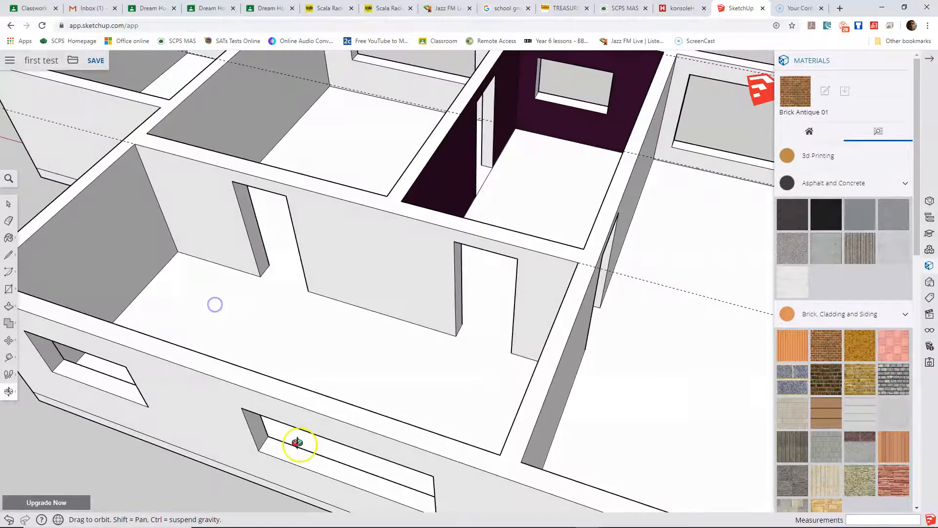
left_click(8, 238)
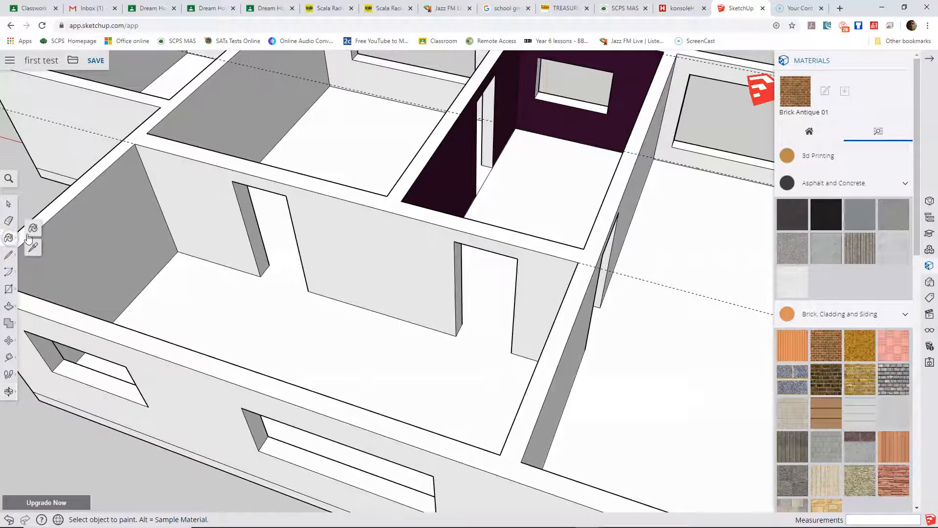
left_click(197, 416)
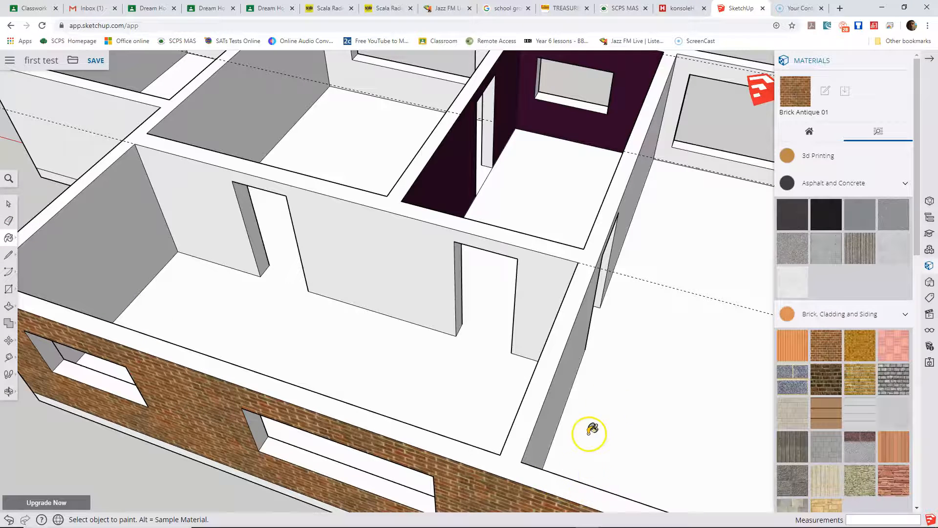
left_click(83, 117)
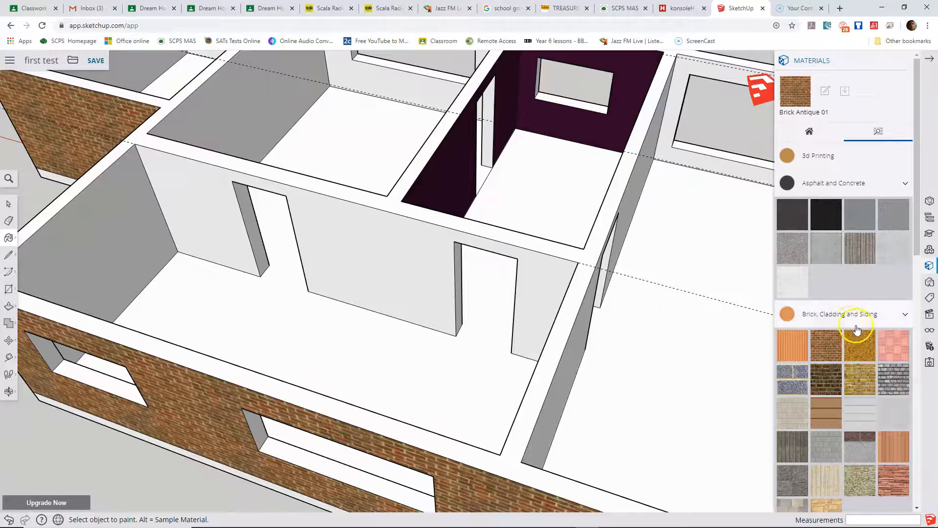
Cover the connected interior floor with the multicoloured vertical-stripe material from the carpet, fabrics and wallpaper collection.
scroll(848, 337, "down", 1)
scroll(848, 337, "down", 5)
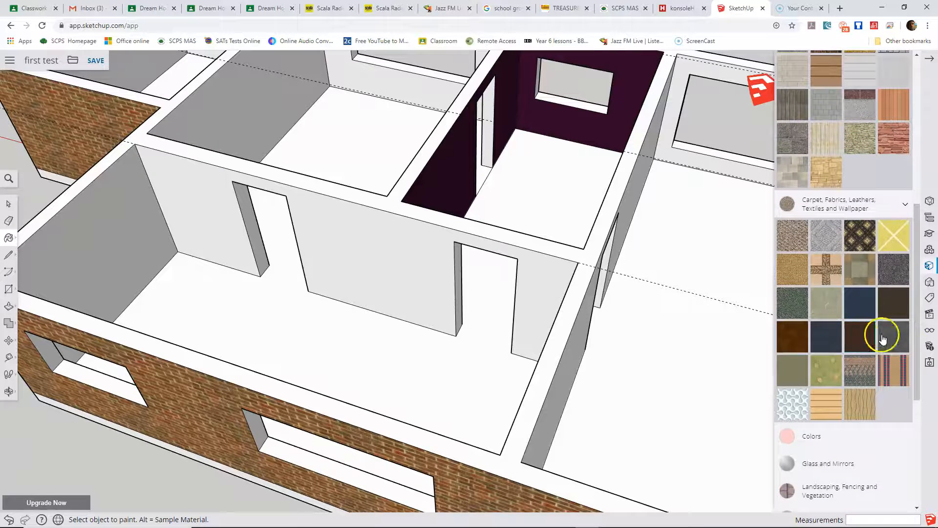
left_click(894, 380)
left_click(488, 399)
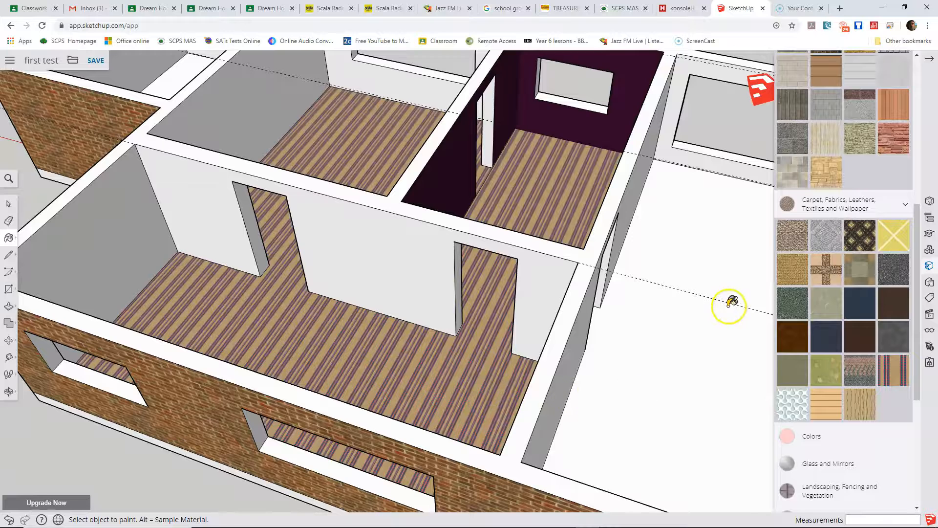